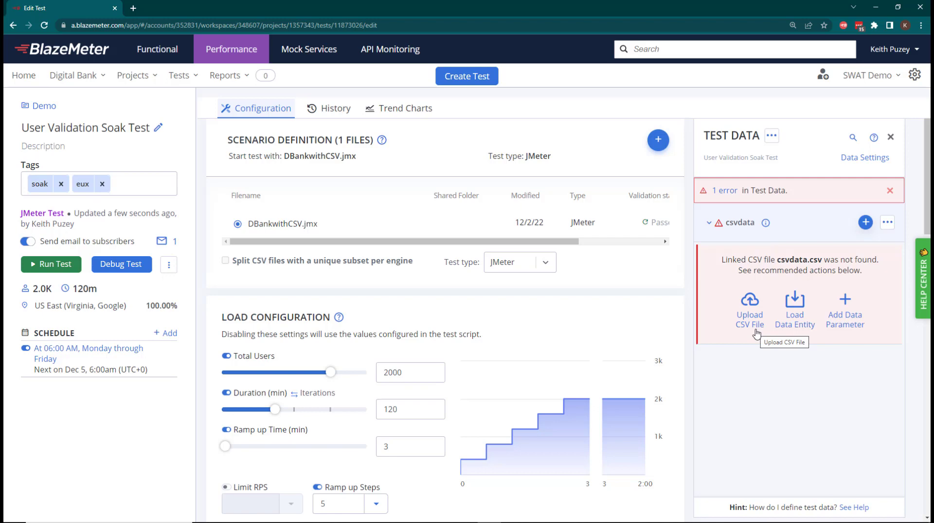
- Add a data parameter named lastname to csvdata and insert the randFromSeedlist function as its value
left_click(840, 322)
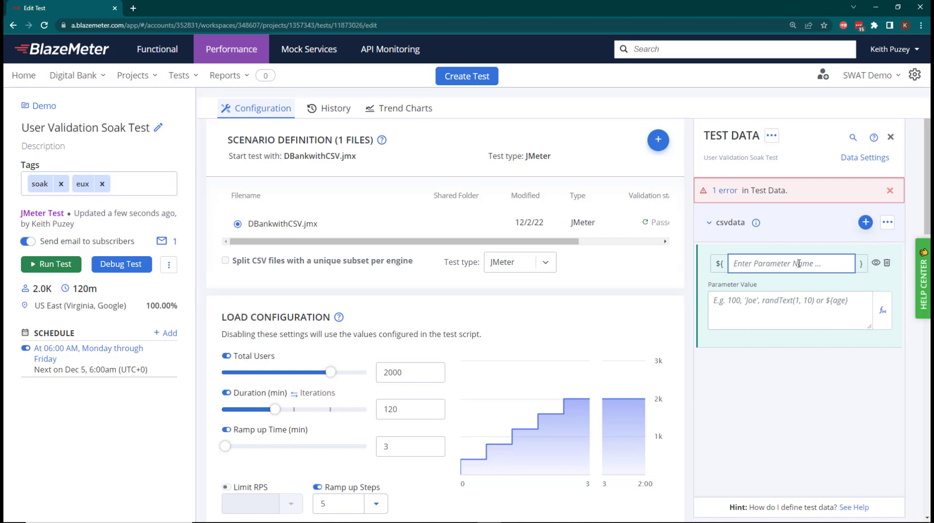
type("lstnamea")
left_click(799, 311)
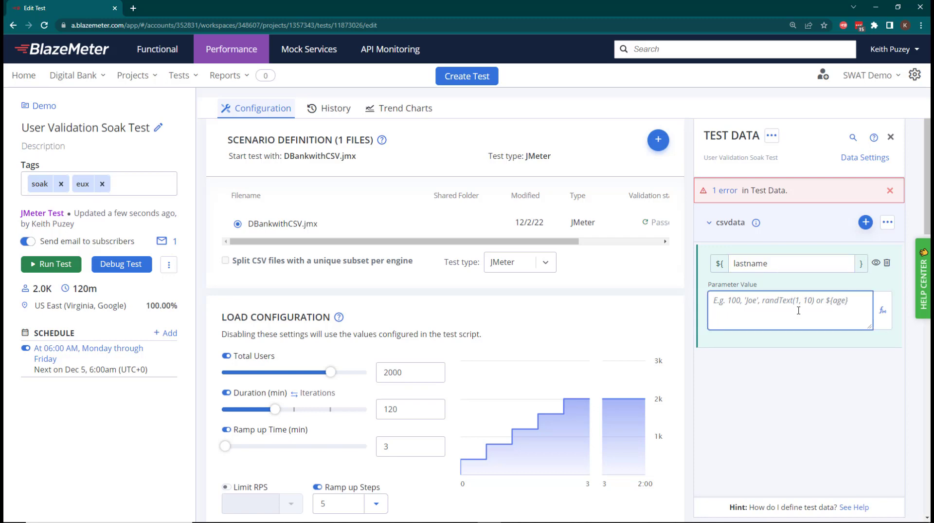
left_click(882, 310)
type("randfr")
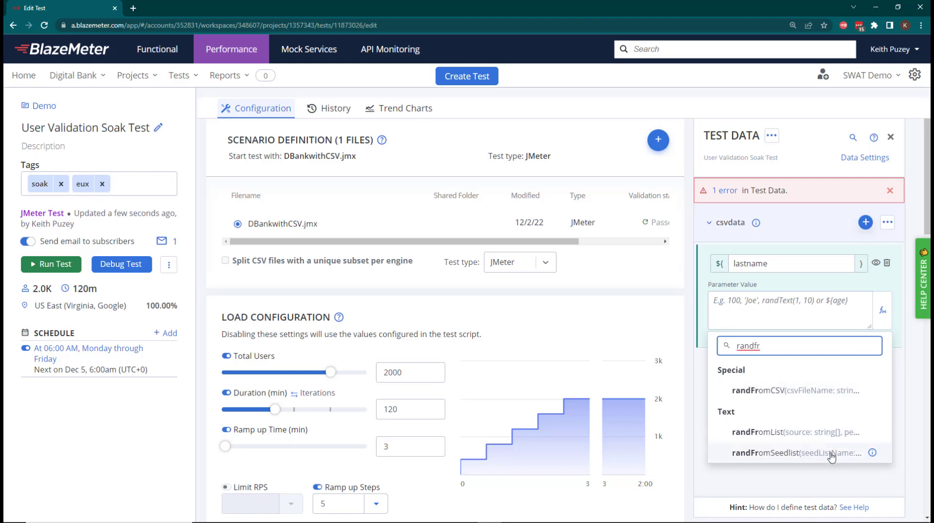
left_click(828, 453)
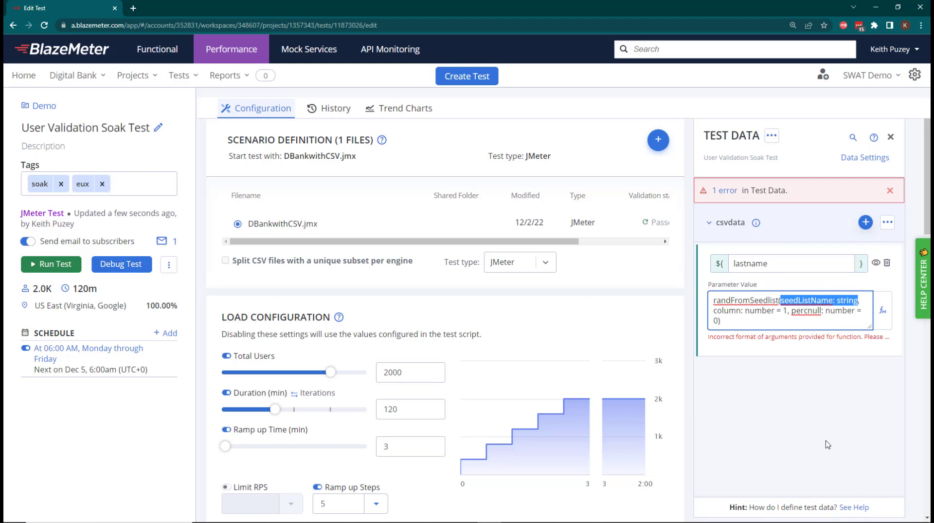
- Complete the lastname value as randFromSeedlist("lastnames"), removing the optional column and percnull arguments
type("\"lastname")
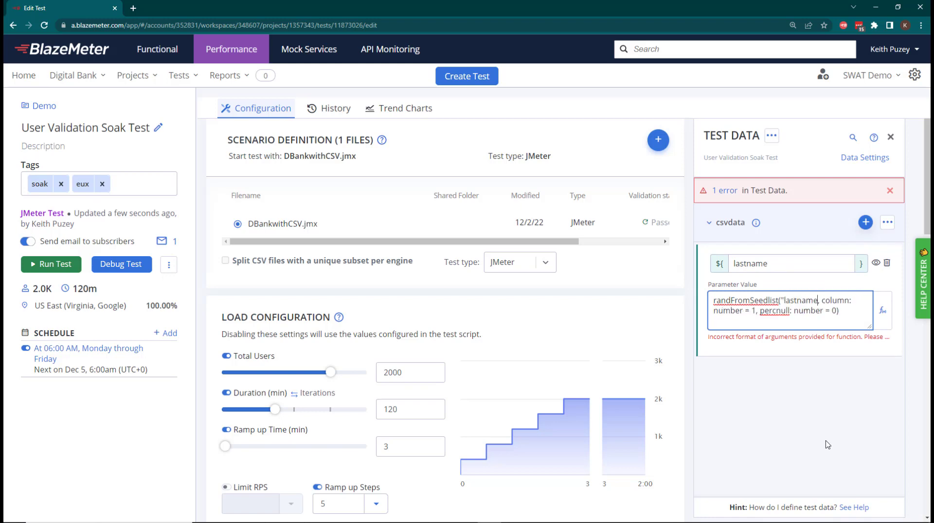
type("s\"")
key("shift+End")
key("shift+Down")
key("shift+Left")
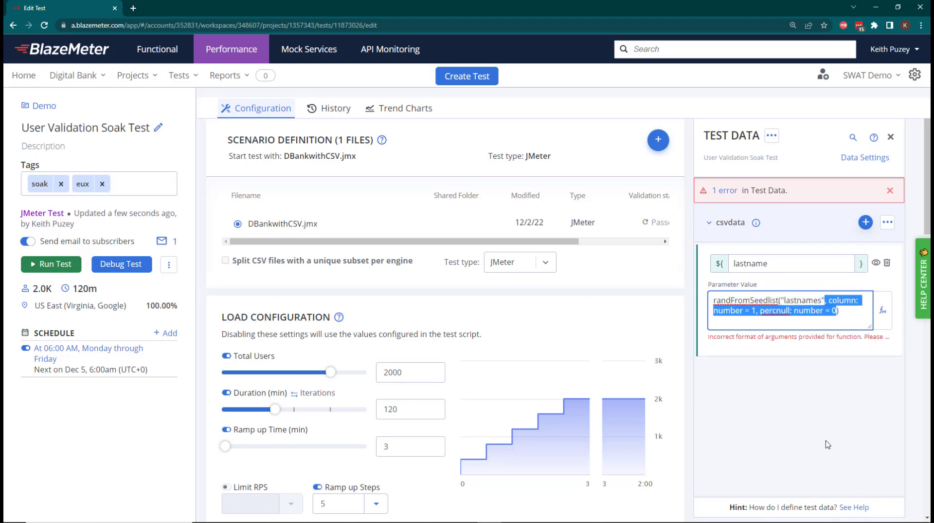
key("BackSpace")
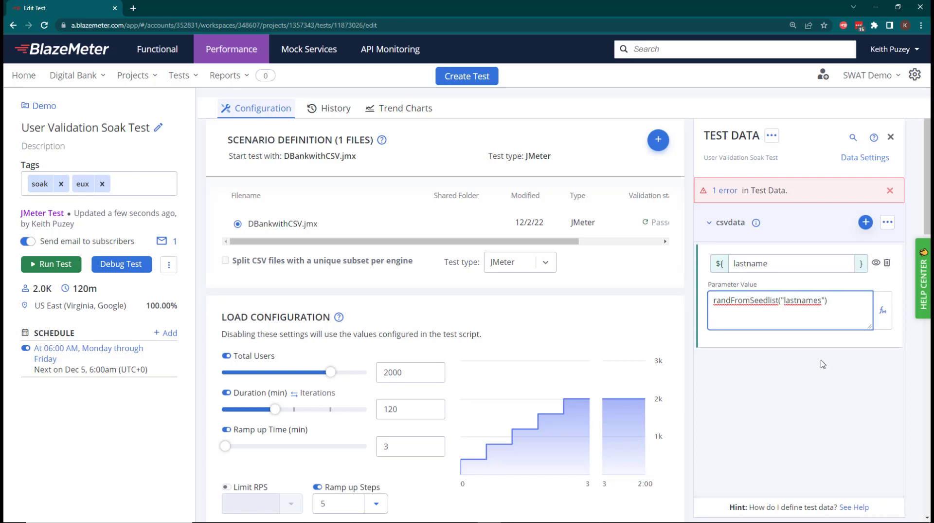
- Set the defined number of rows for csvdata to 15 in the data settings and save them
left_click(863, 159)
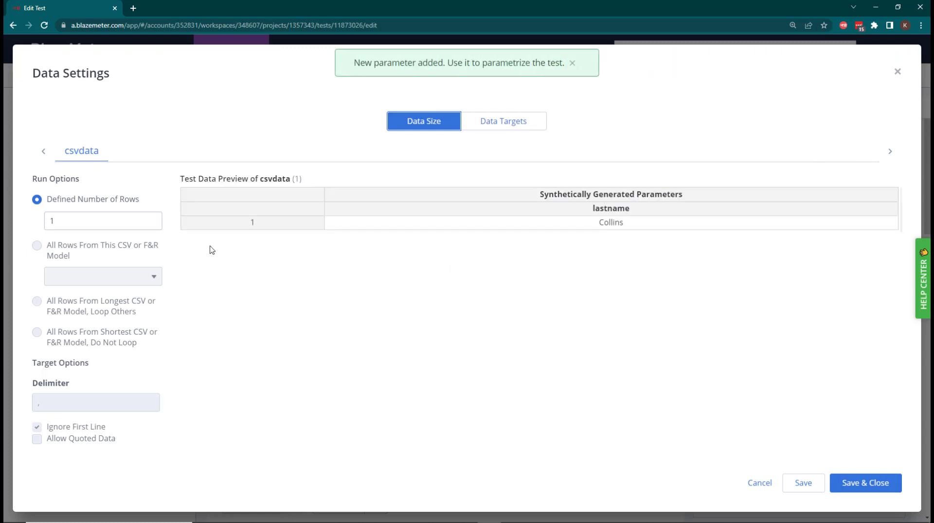
left_click(135, 224)
type("0")
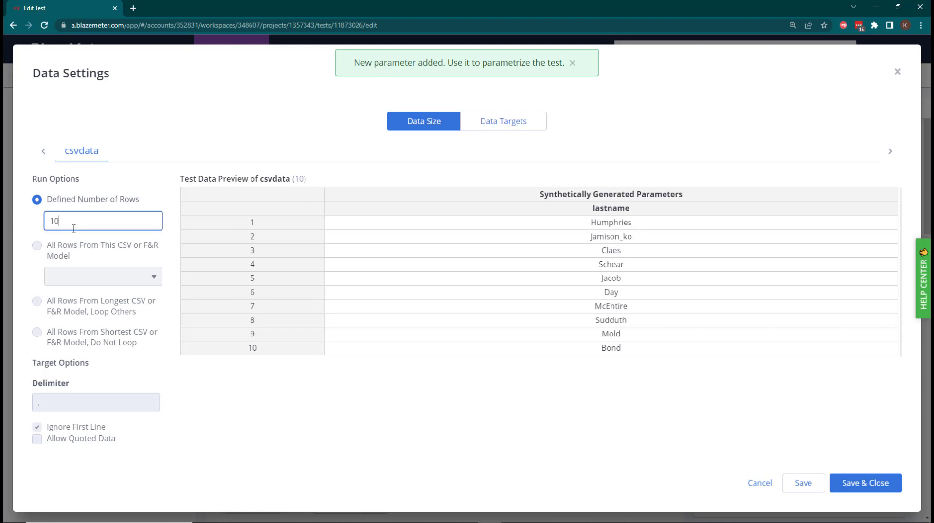
key("BackSpace")
type("5")
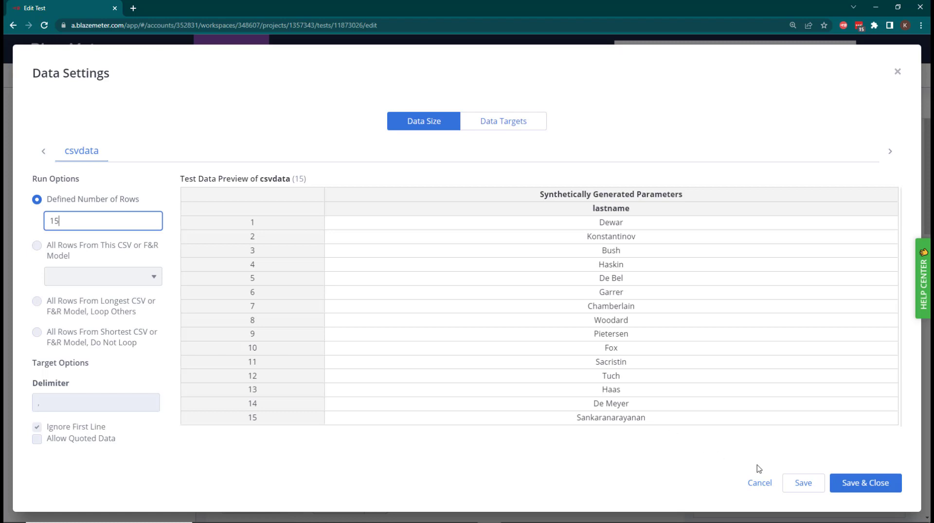
left_click(853, 484)
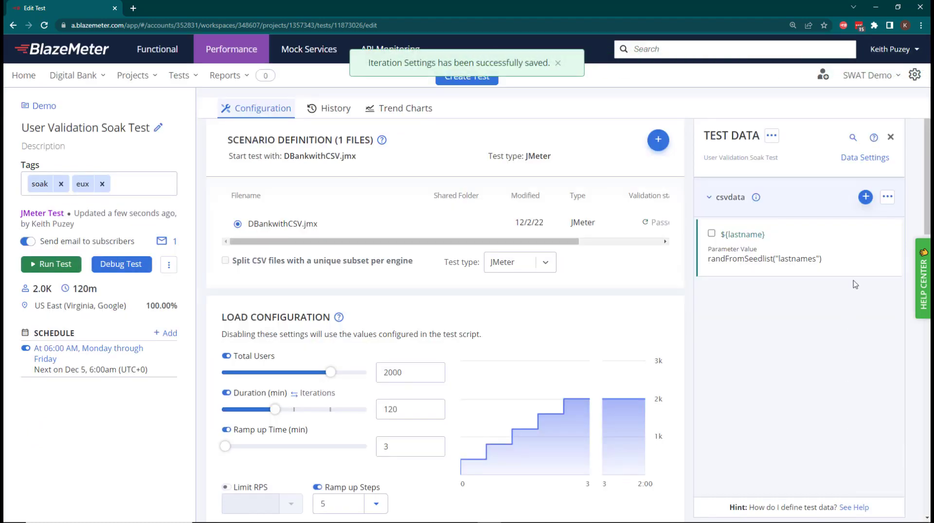
- Add another data parameter to csvdata and name it lastnamenospaces
left_click(866, 197)
left_click(795, 238)
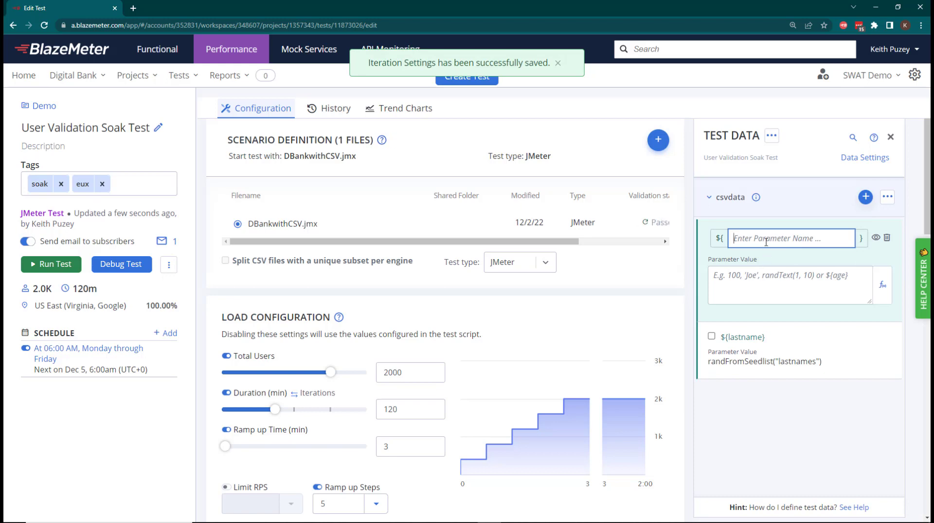
type("lastname")
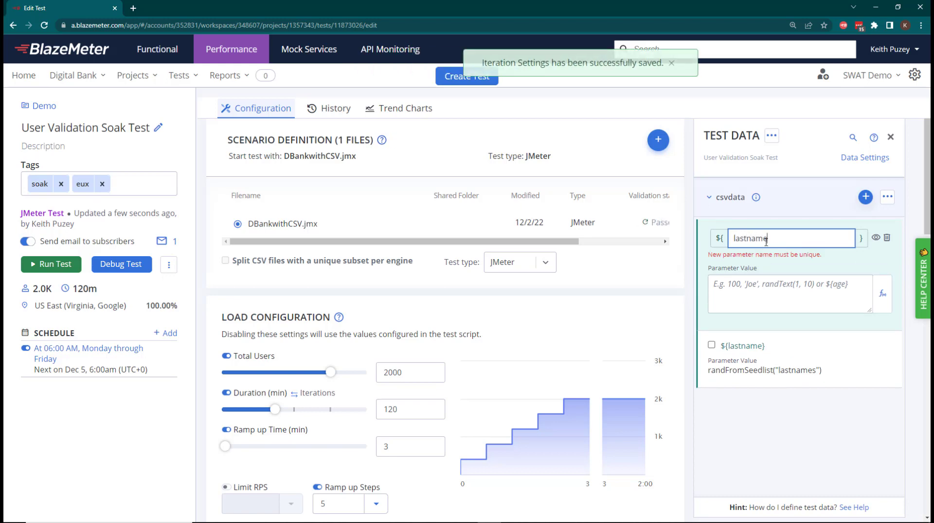
type("nospaces")
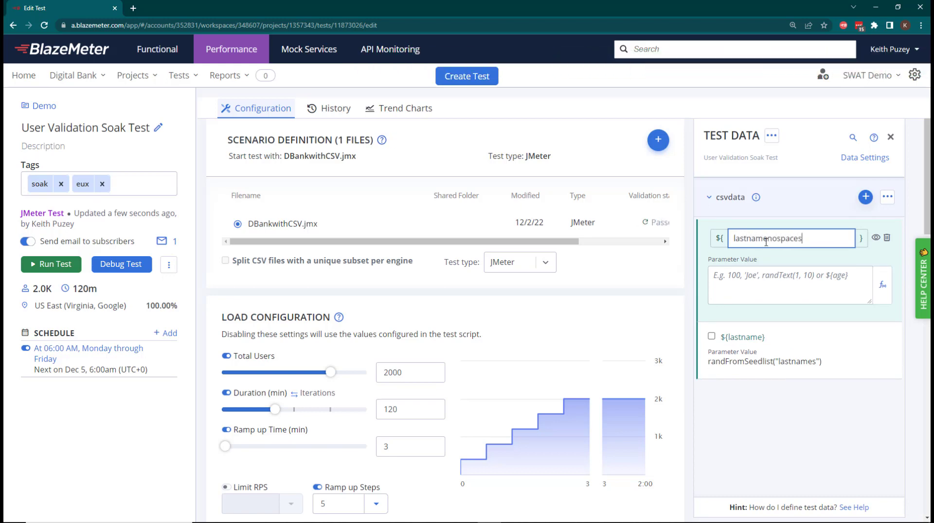
- Set the lastnamenospaces value to $lastname.replace(/ /g,"."), preview the generated test data, and save the data settings
left_click(760, 278)
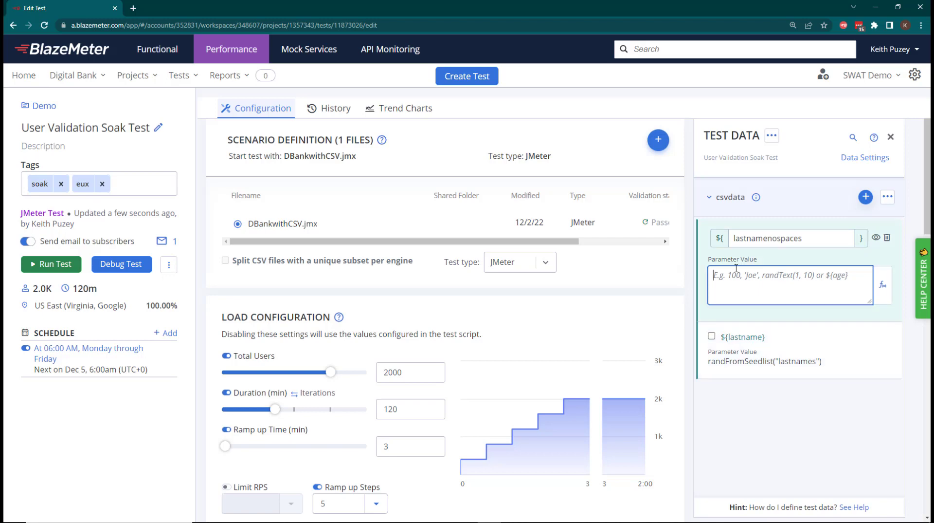
type("$lastname")
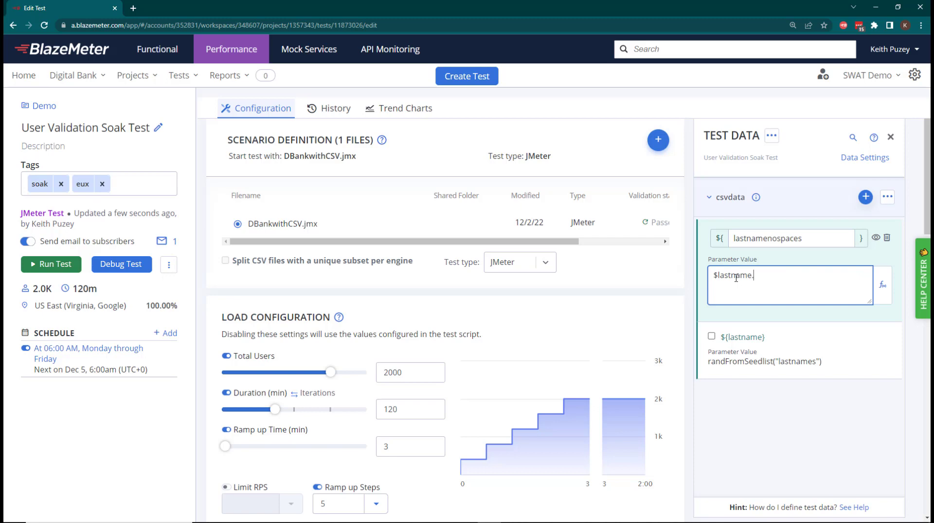
type(".re")
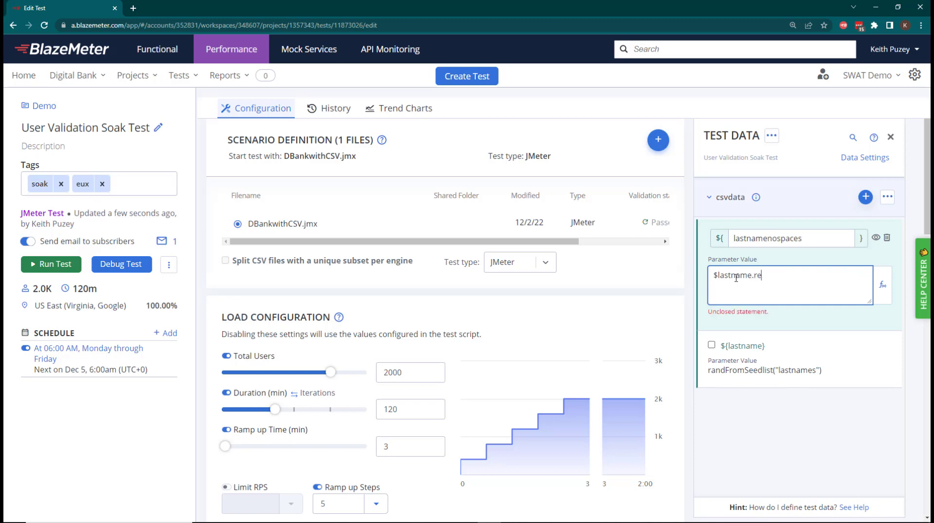
type("place(/ /")
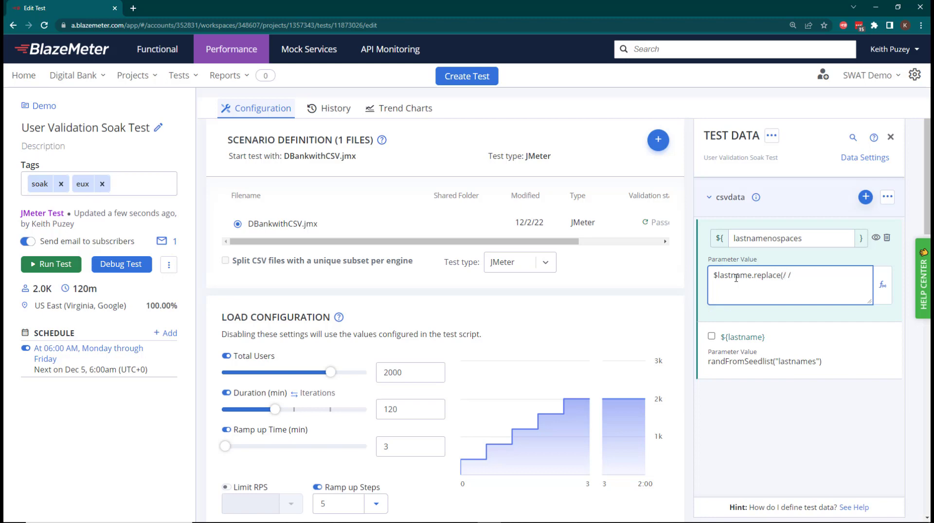
type("g")
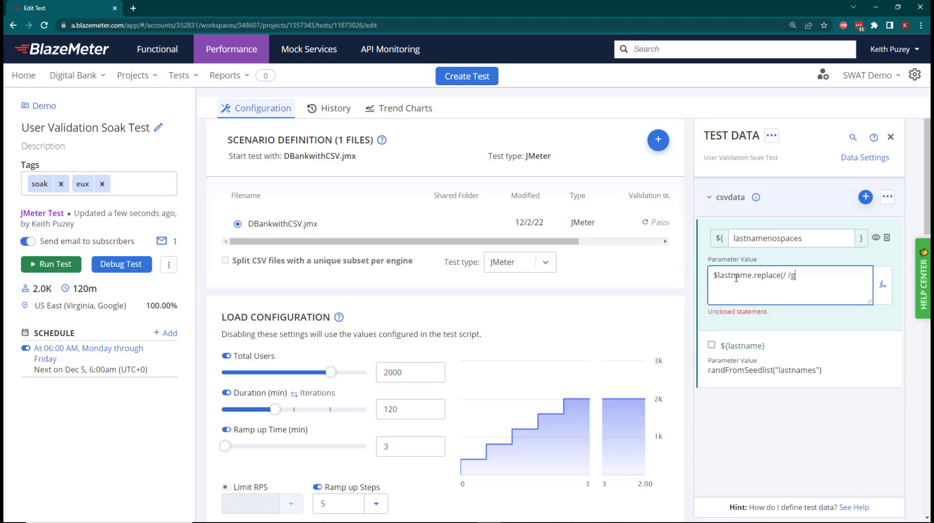
type(",\"\")")
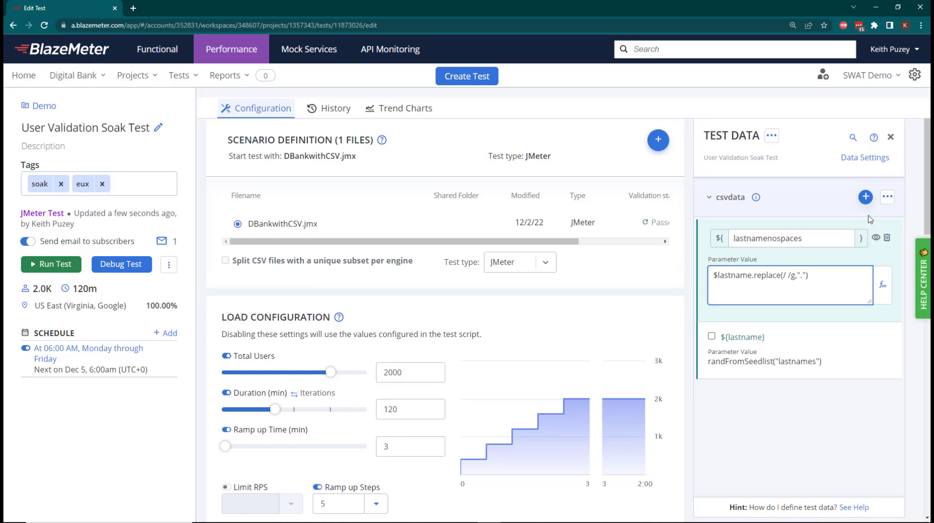
left_click(864, 159)
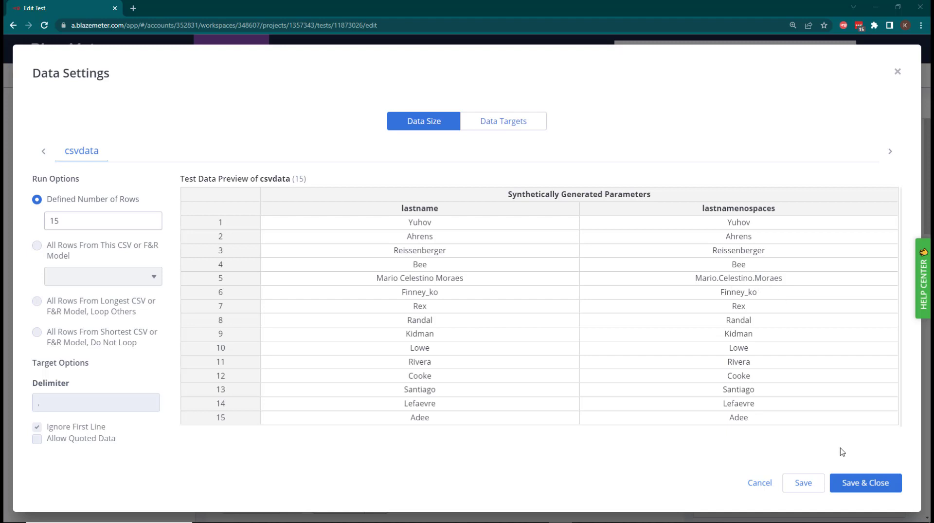
left_click(848, 481)
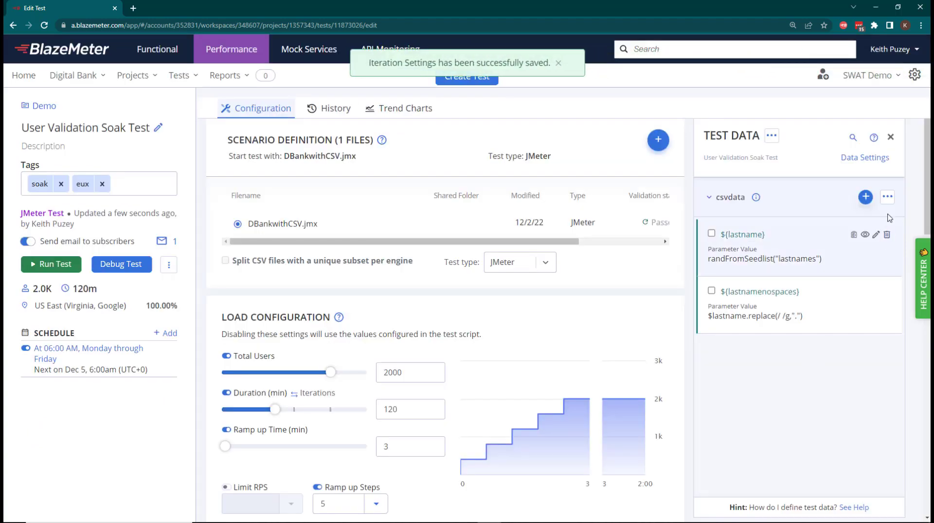
- Add a data parameter named emailaddress to csvdata and copy the value of lastnamenospaces
left_click(866, 197)
left_click(790, 237)
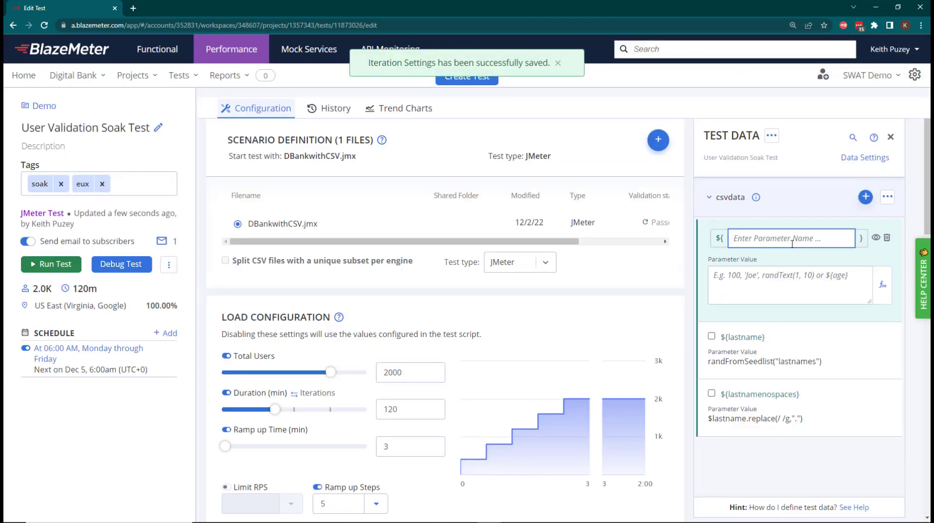
type("emailaddress")
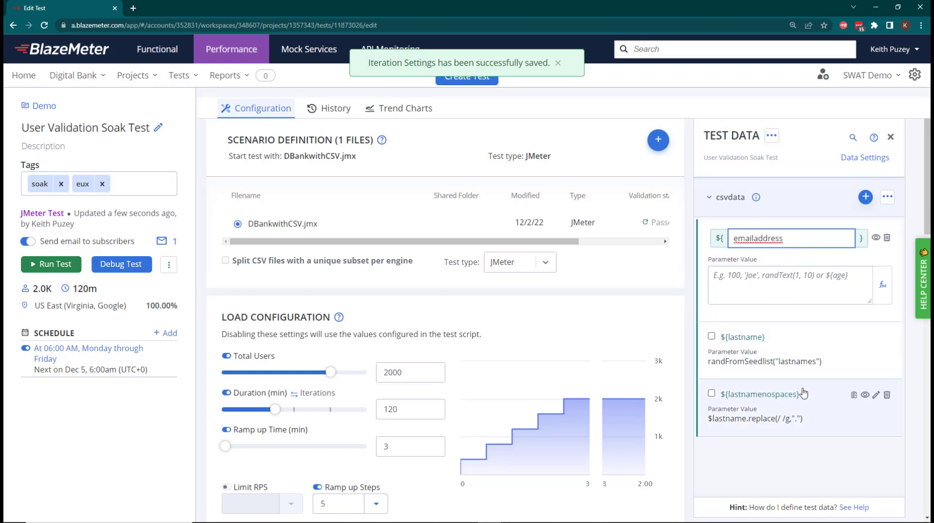
left_click(856, 396)
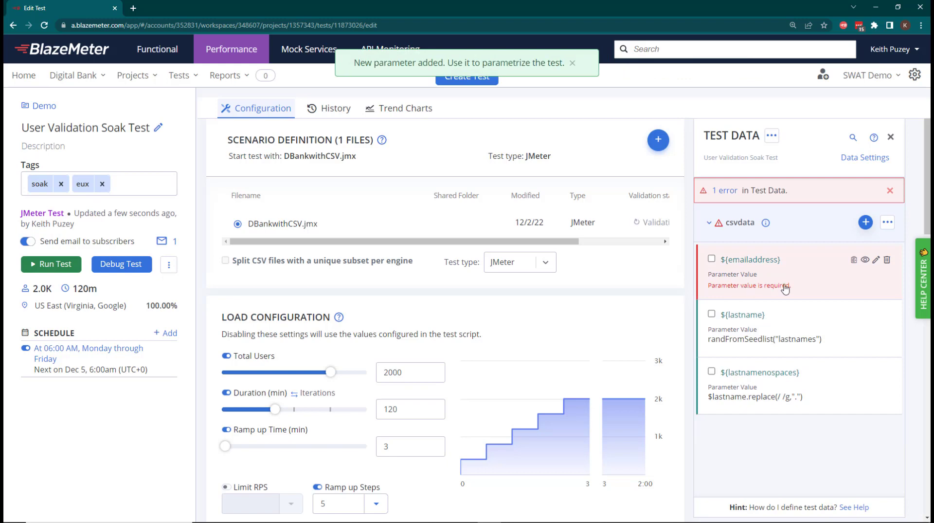
left_click(876, 259)
left_click(774, 281)
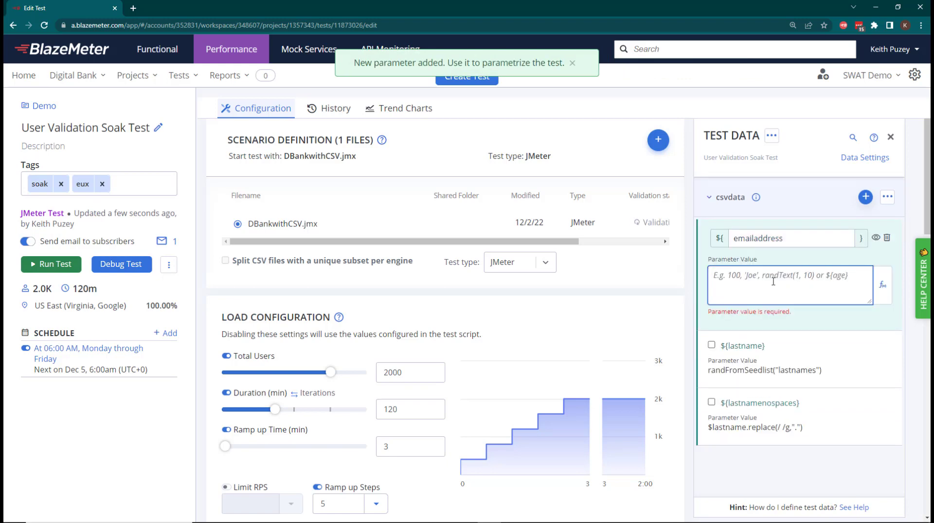
key("ctrl+v")
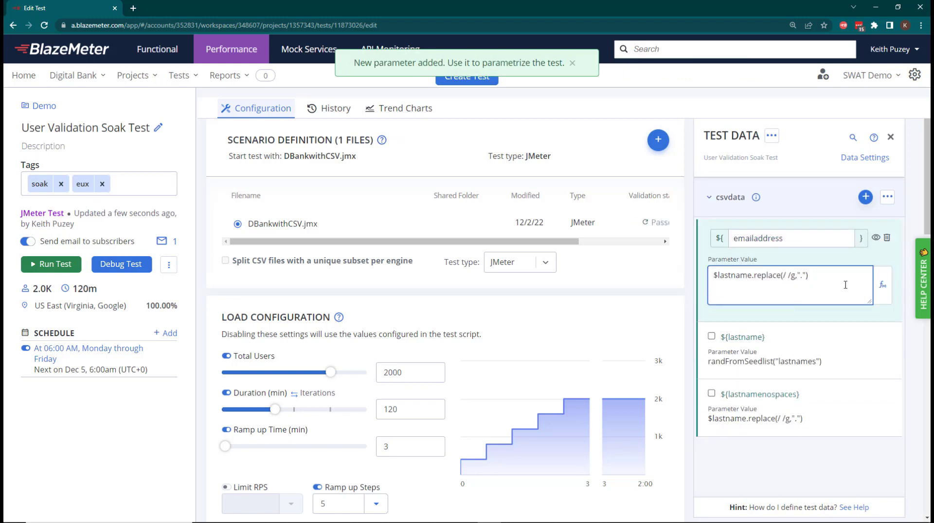
type("+")
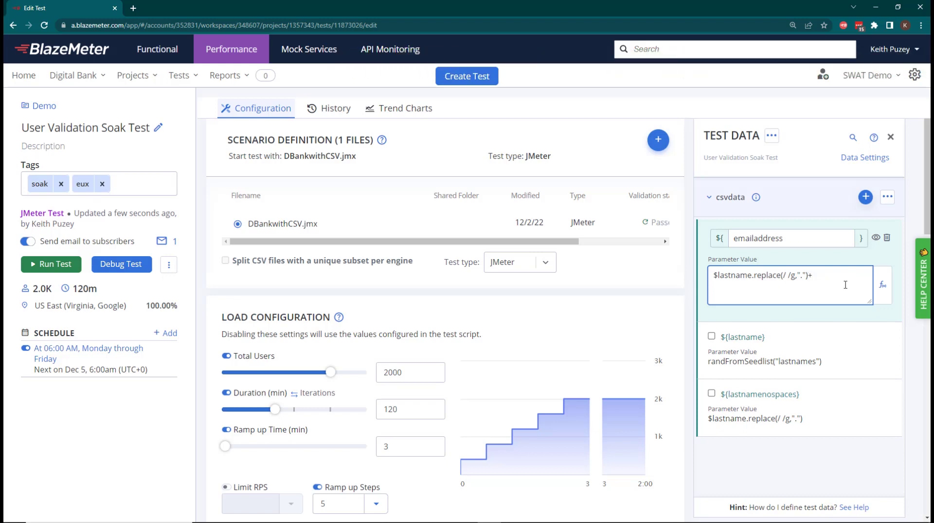
type("\"")
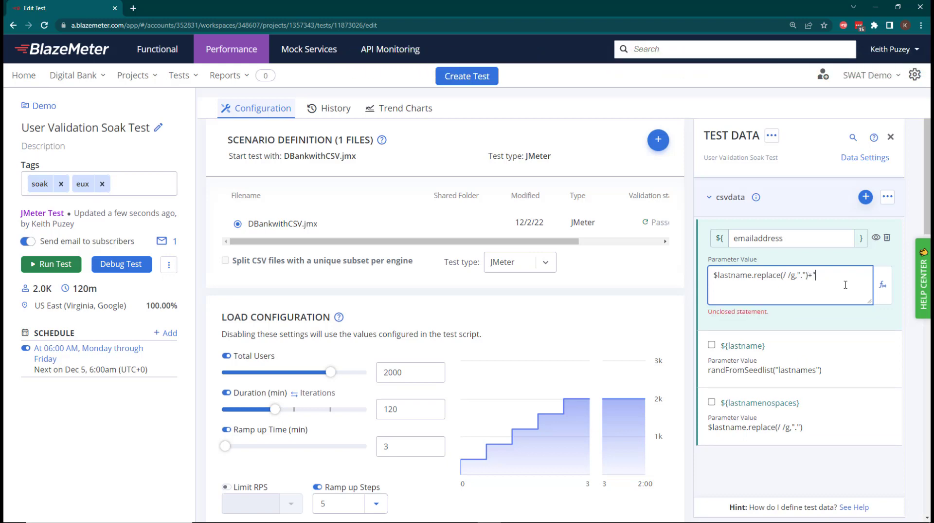
type("@gmail.com\"")
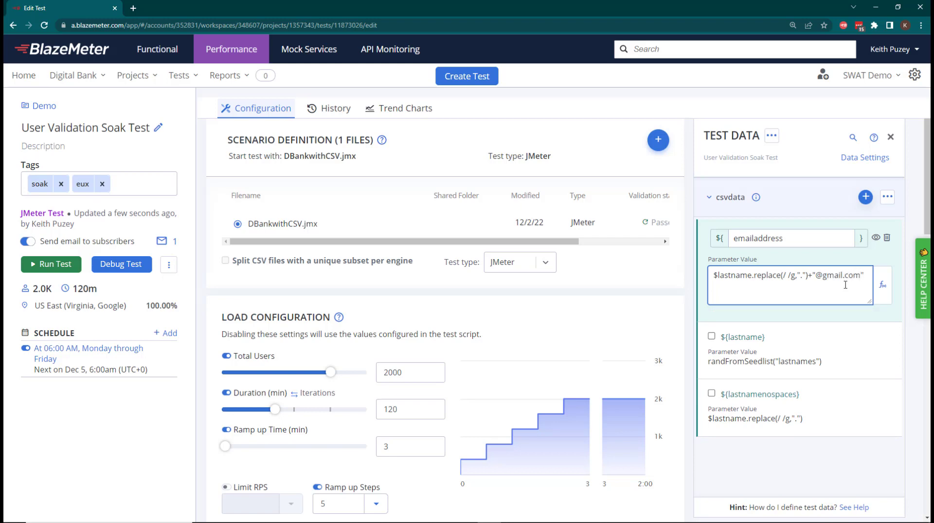
- Preview the generated data, set the defined number of rows for csvdata to 20, and save the data settings
left_click(856, 159)
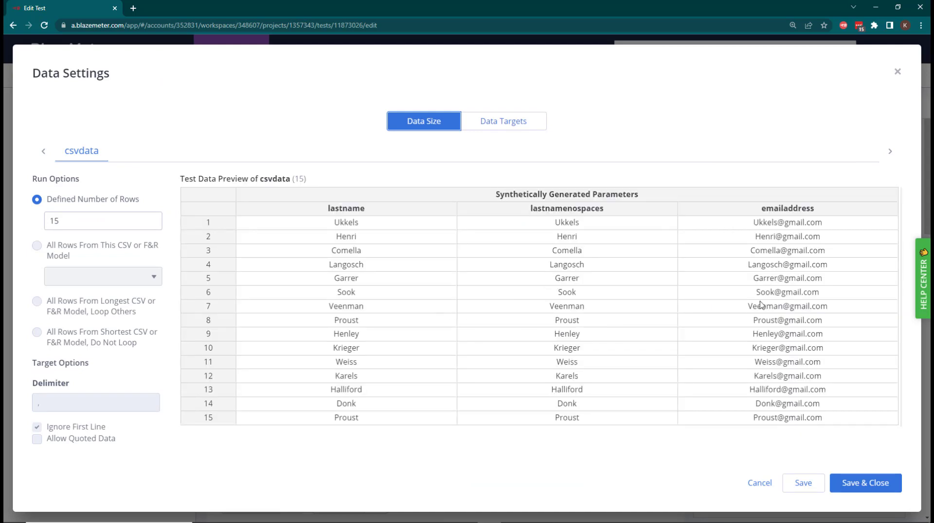
left_click(103, 223)
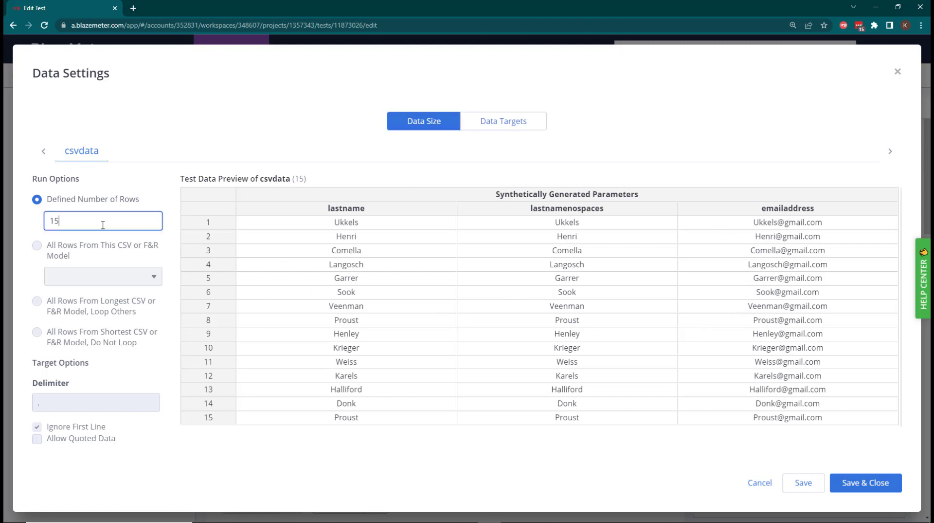
key("BackSpace")
key("BackSpace")
type("20")
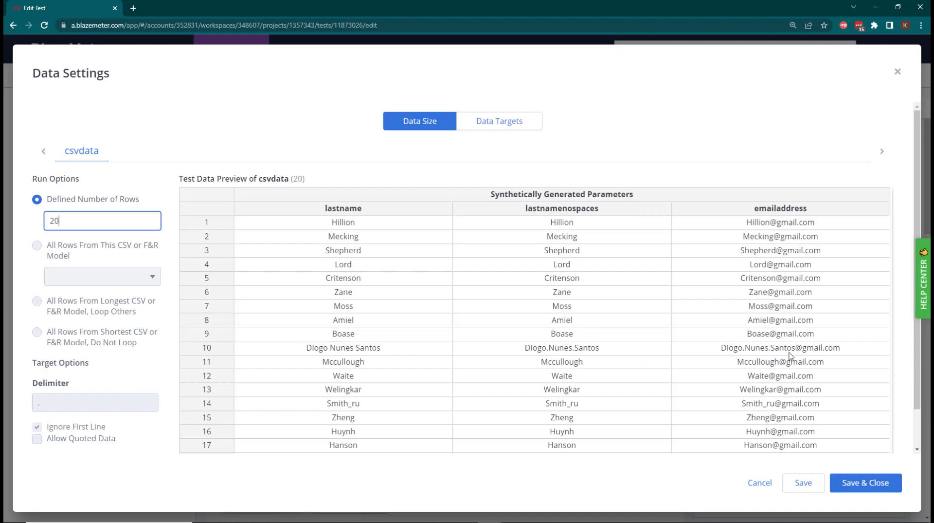
left_click(879, 488)
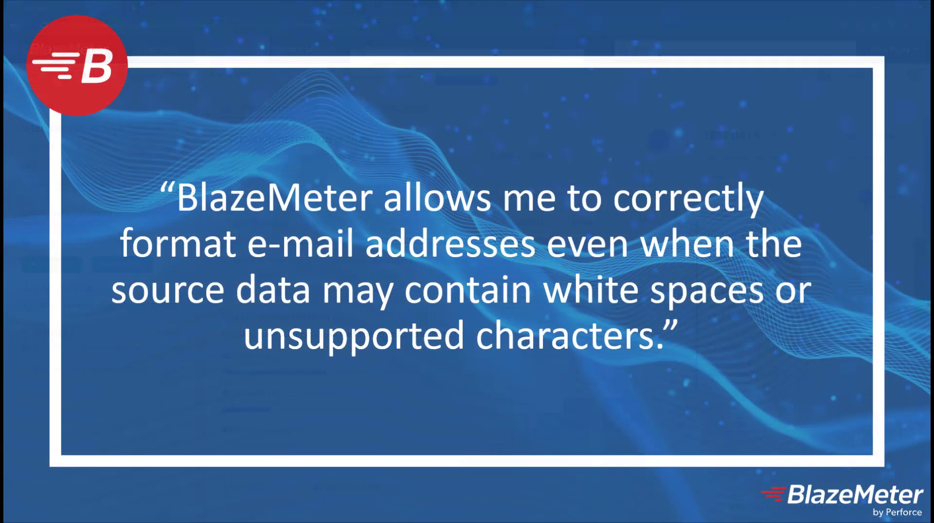